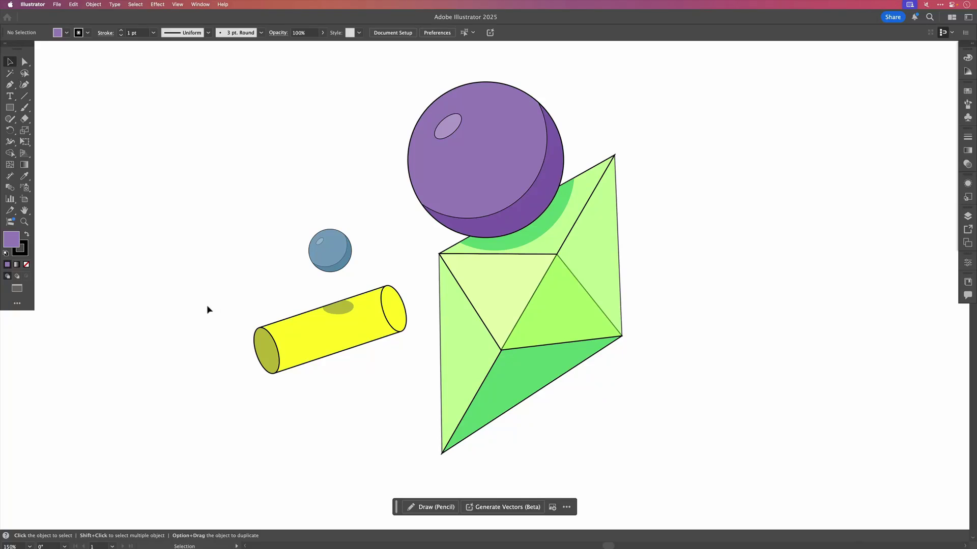
- Select the yellow cylinder group to bring up the Contextual Task Bar with Gen Shape Fill and Ungroup
left_click(310, 336)
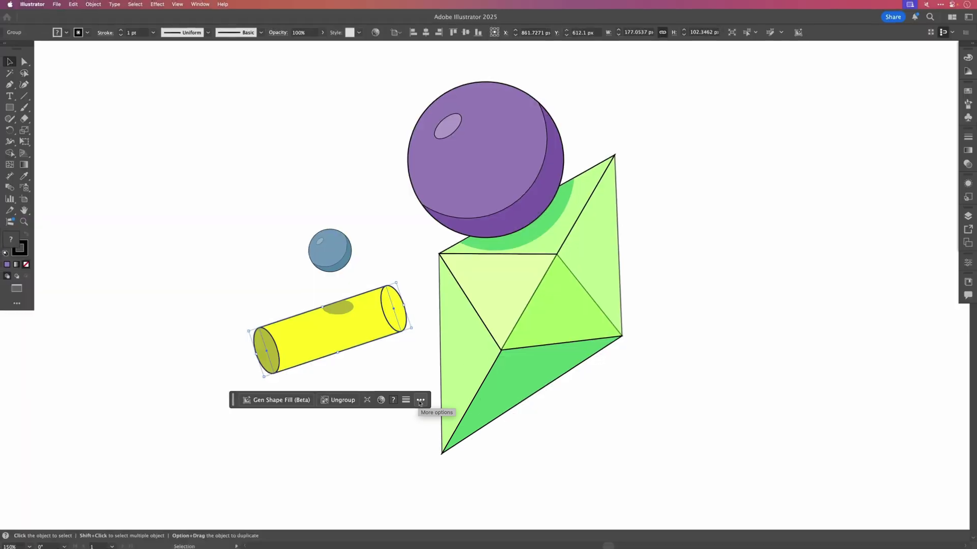
- Choose Hide bar from the task bar's More options menu, then deselect the cylinder
left_click(421, 401)
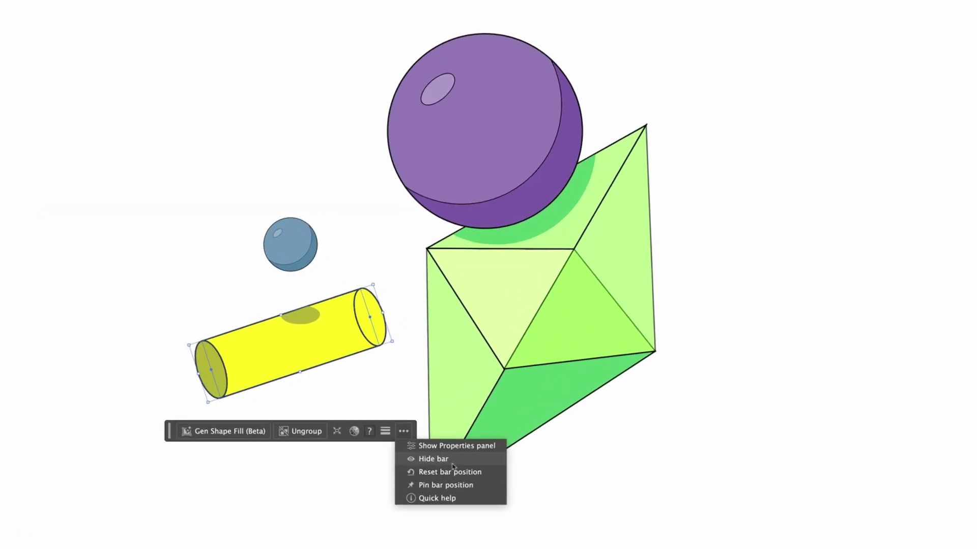
left_click(454, 459)
left_click(375, 524)
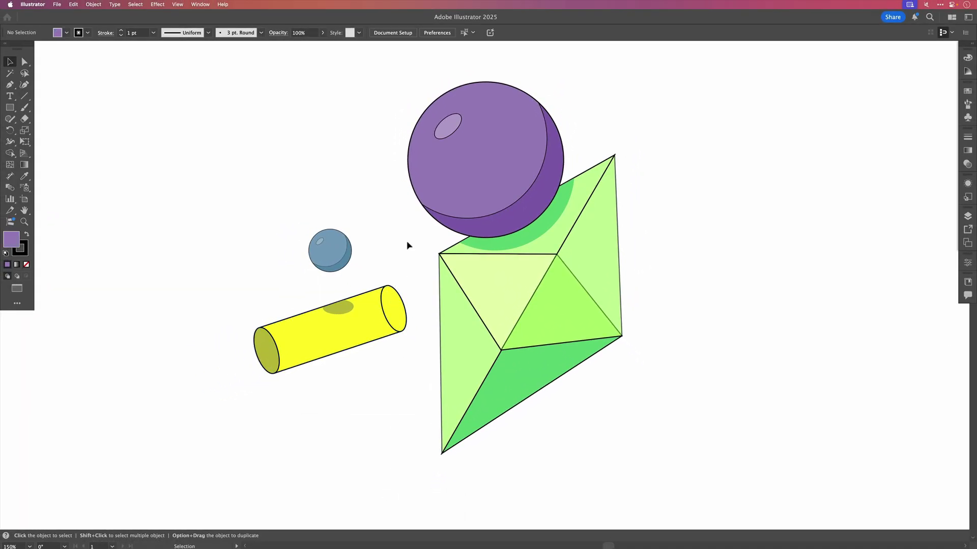
- Re-enable Window > Contextual Task Bar and check it on the pyramid, sphere, ball and cylinder
left_click(199, 5)
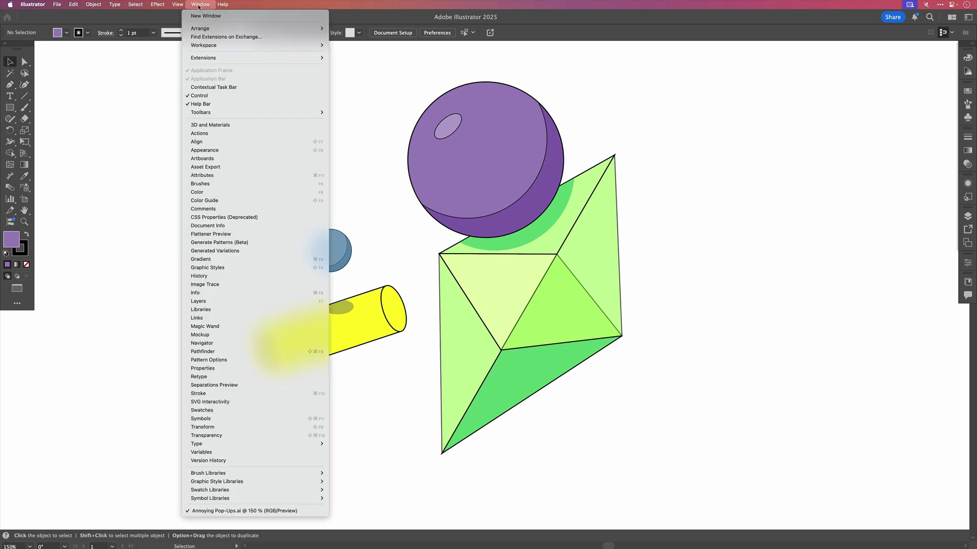
left_click(222, 87)
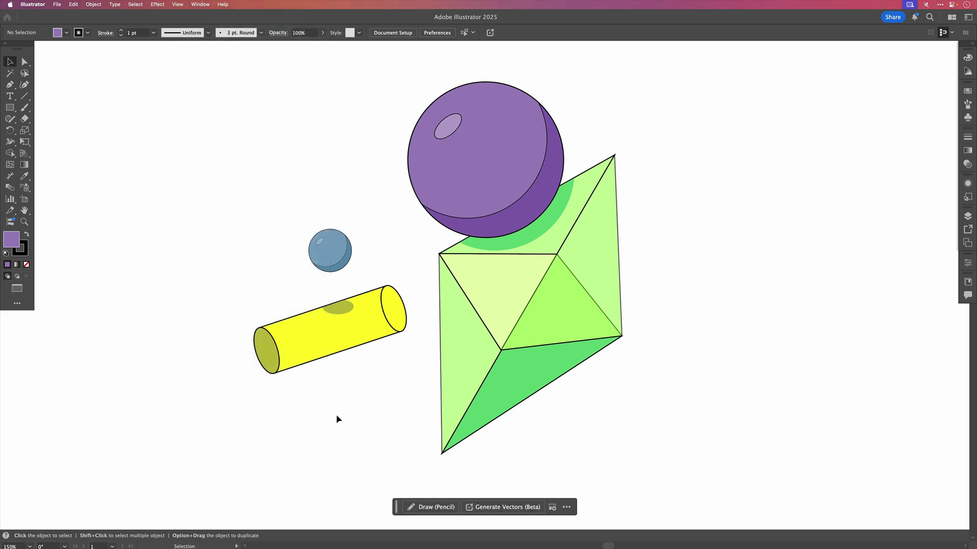
left_click(508, 376)
left_click(496, 116)
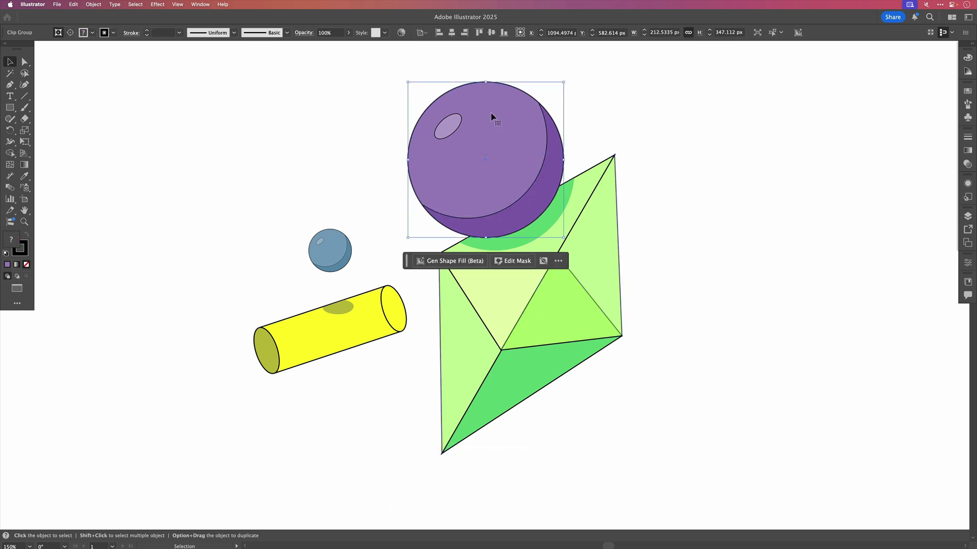
left_click(326, 262)
left_click(293, 360)
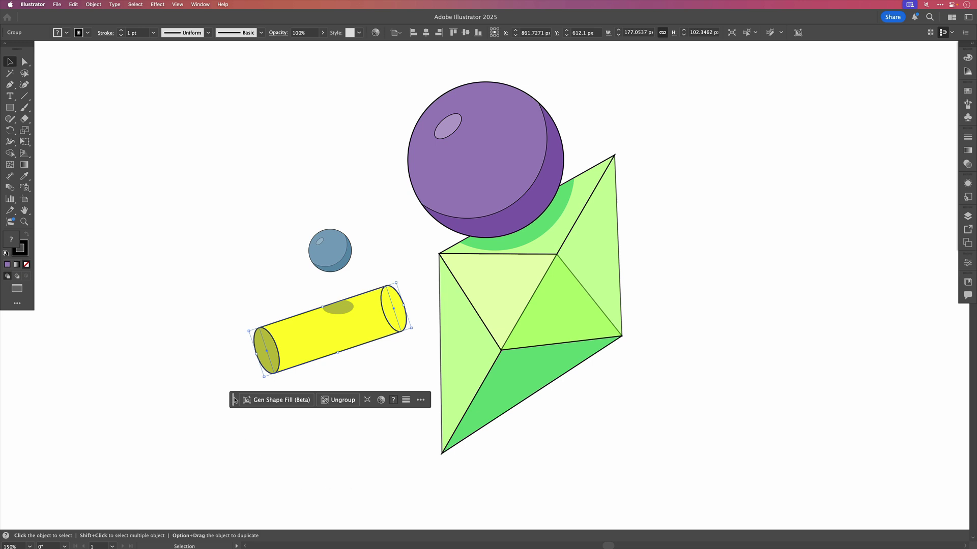
- Move the task bar to the top-left, pin its position, and test by selecting several shapes
left_click_drag(235, 401, 82, 88)
left_click(265, 87)
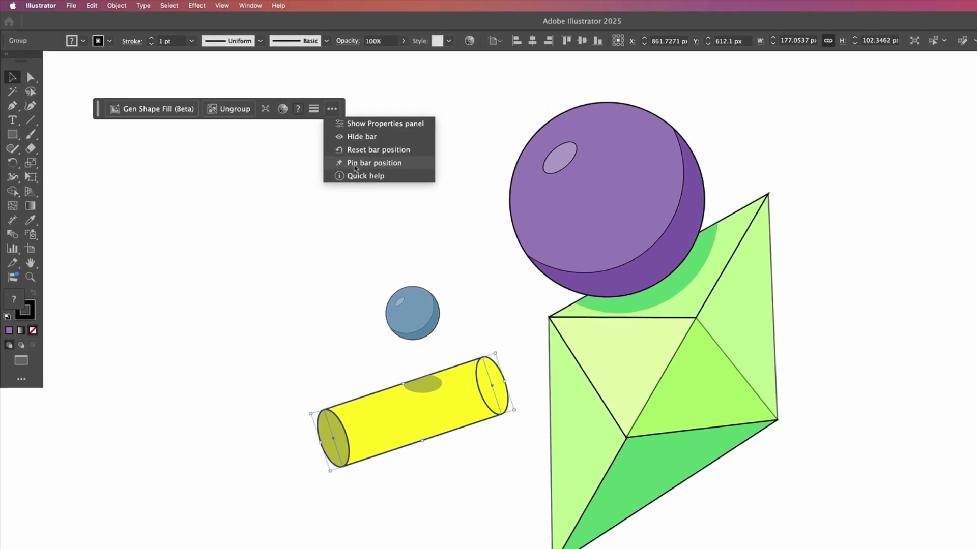
left_click(399, 162)
left_click(620, 200)
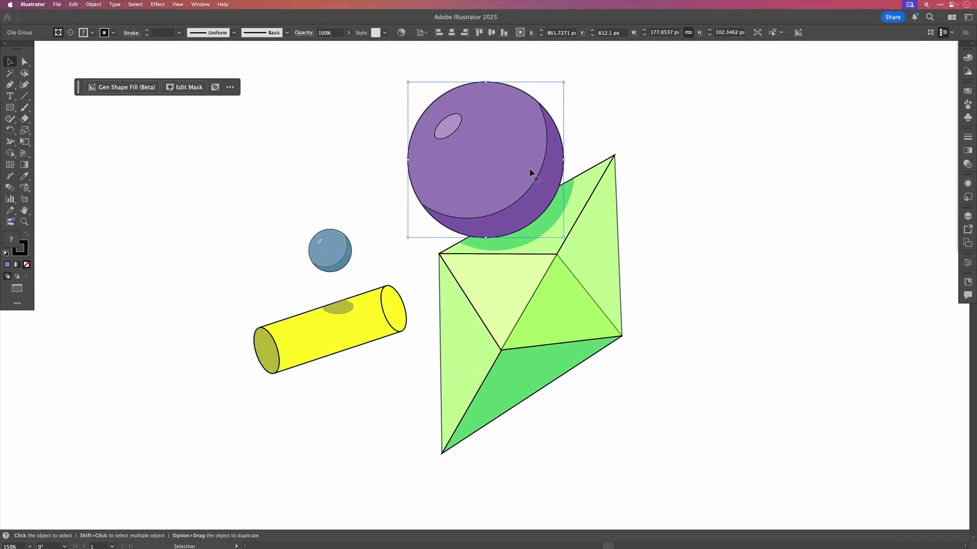
left_click(593, 279)
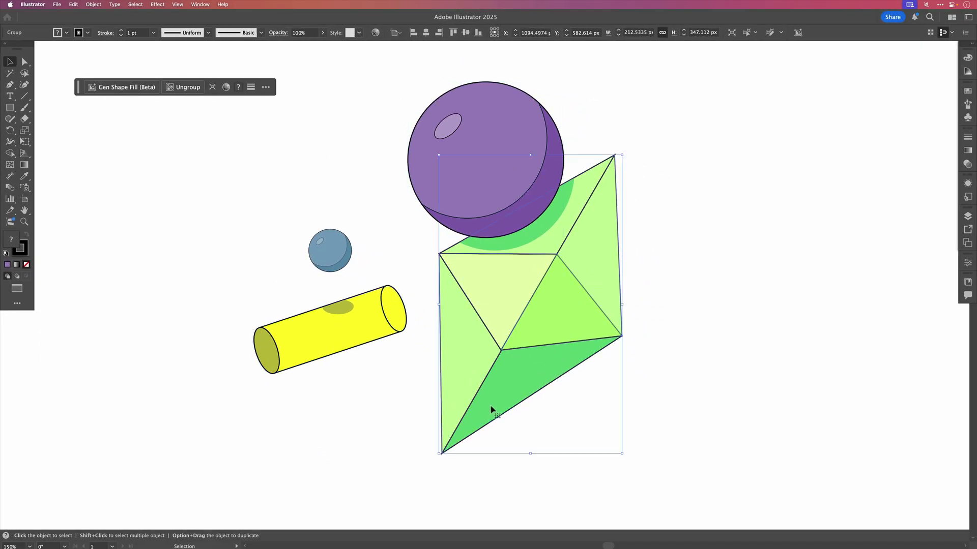
left_click(328, 256)
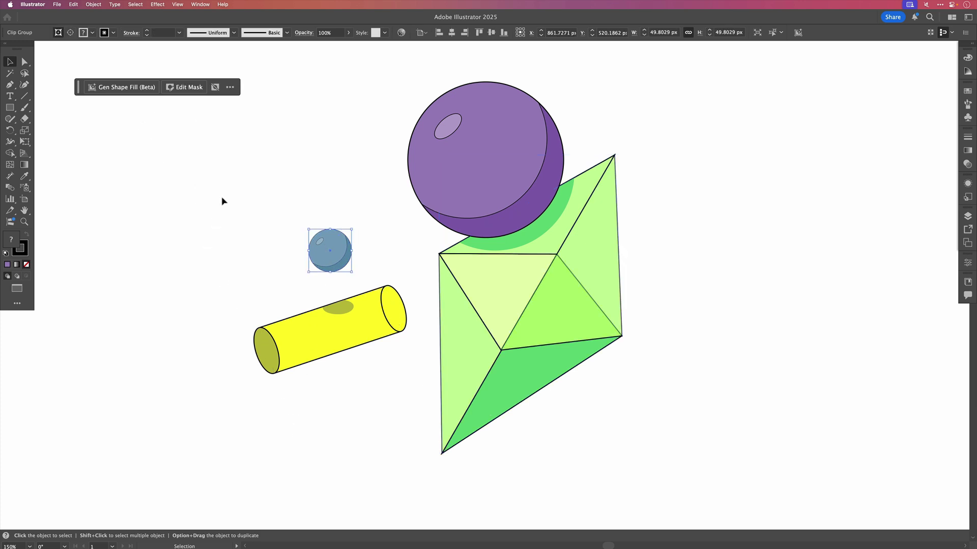
left_click(253, 86)
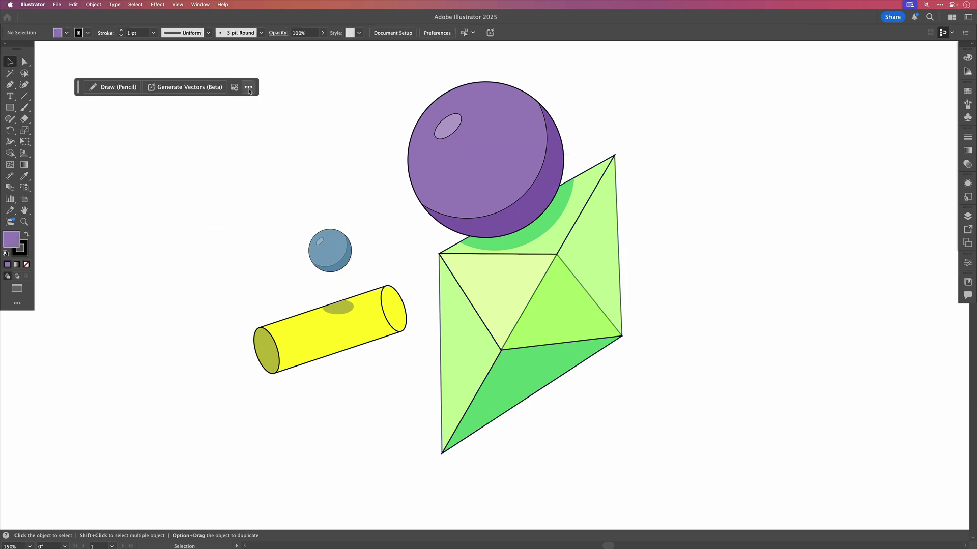
- Choose Hide bar from the pinned task bar's ... menu
left_click(250, 87)
left_click(270, 109)
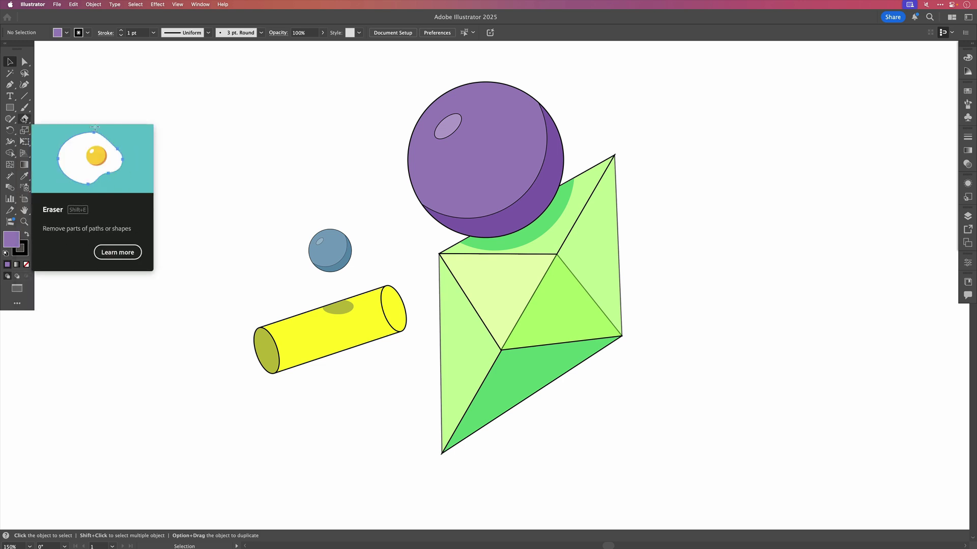
- Uncheck Show Rich Tool Tips in Settings > General and confirm with OK
left_click(33, 4)
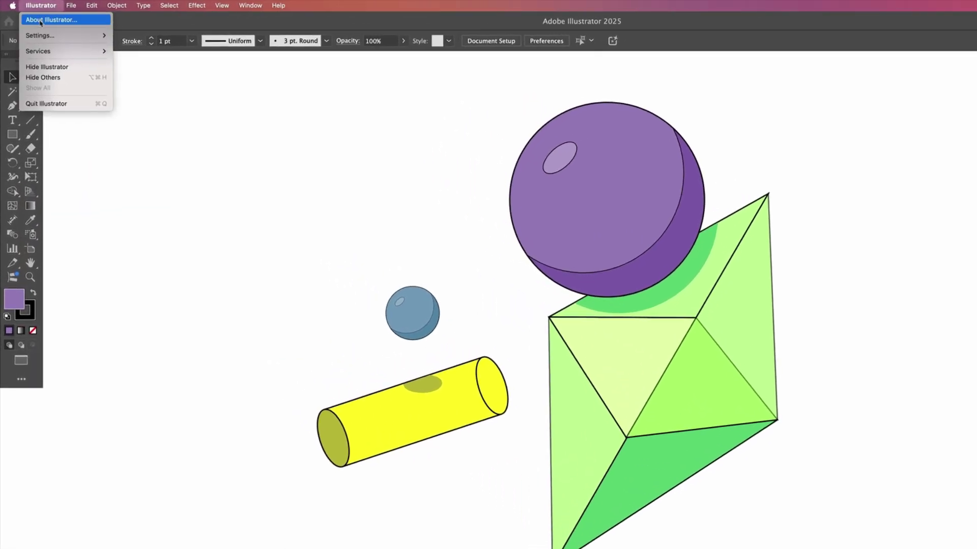
mouse_move(40, 35)
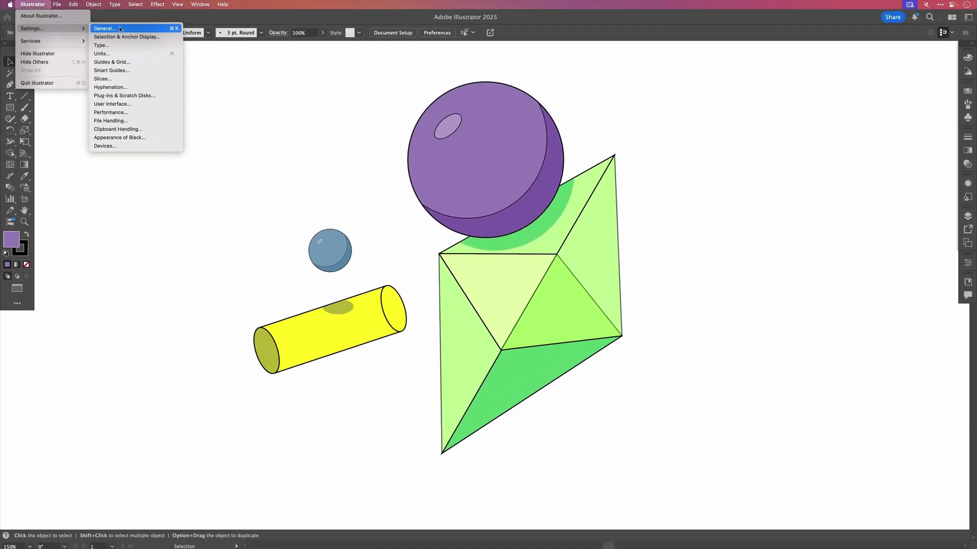
left_click(121, 29)
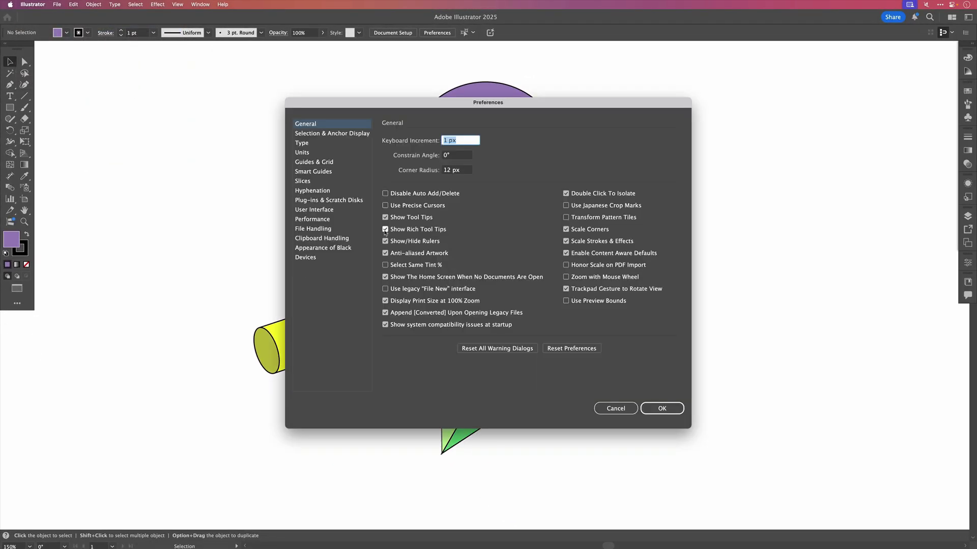
left_click(385, 229)
left_click(663, 409)
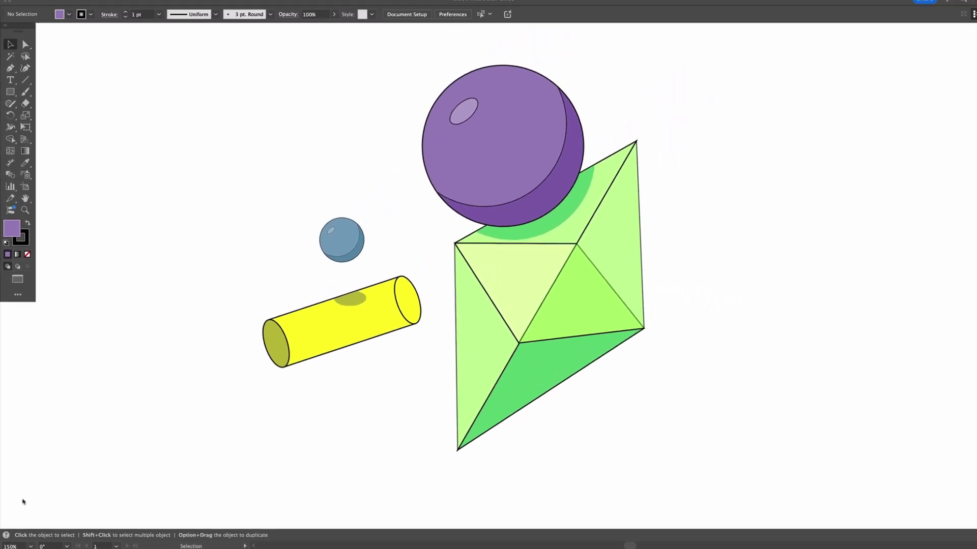
- Open the Discover in-app help for the Selection tool
left_click(6, 536)
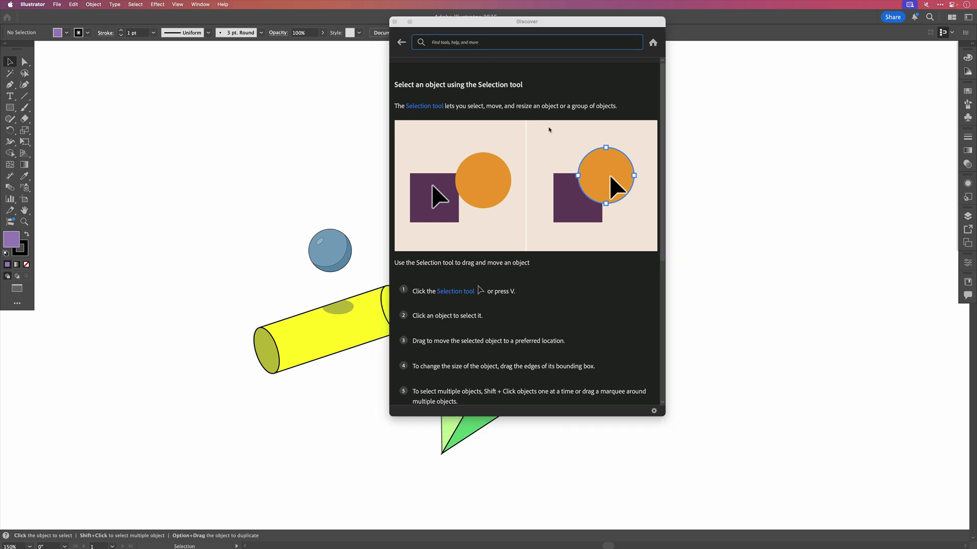
mouse_move(422, 109)
- Close the Discover panel and uncheck Window > Help Bar
left_click(395, 21)
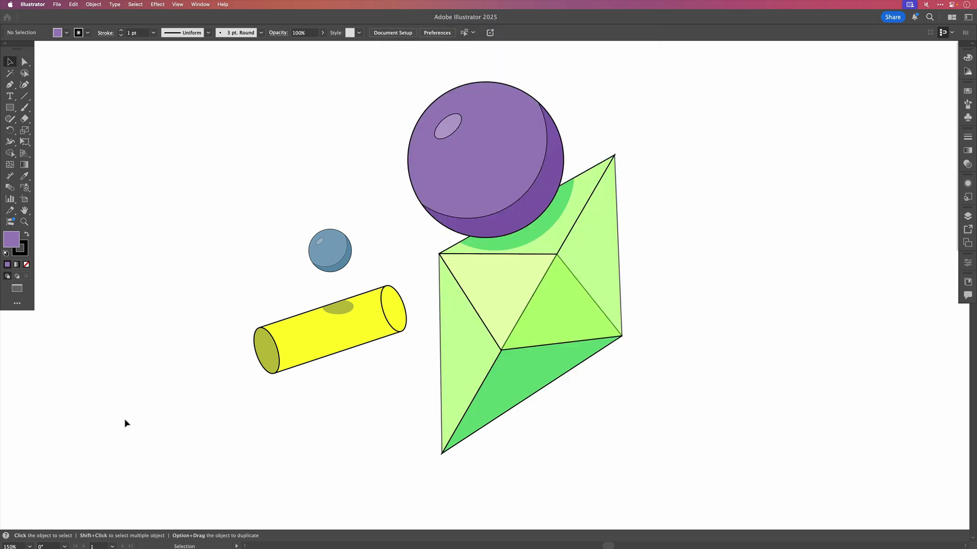
left_click(199, 5)
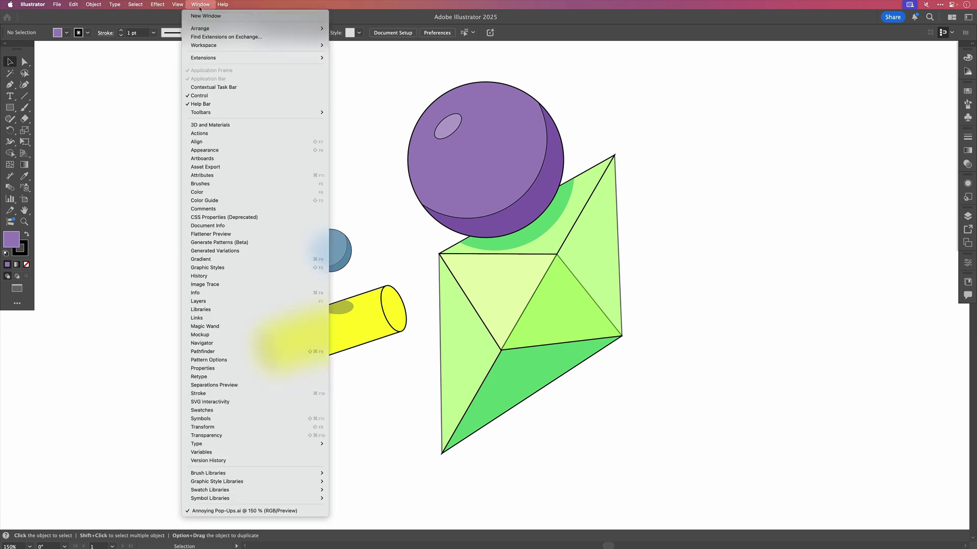
left_click(210, 105)
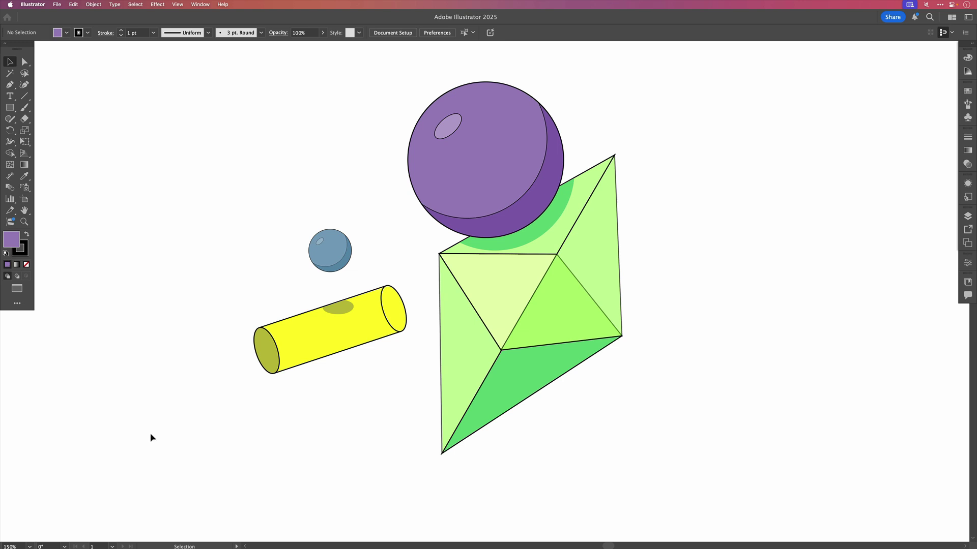
- Turn the Contextual Task Bar and Help Bar back on from the Window menu
left_click(199, 5)
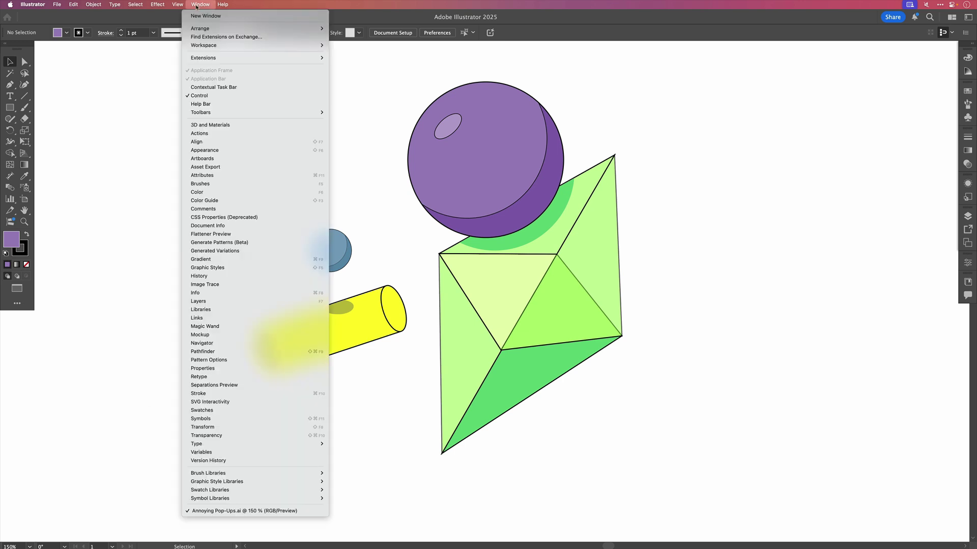
left_click(206, 89)
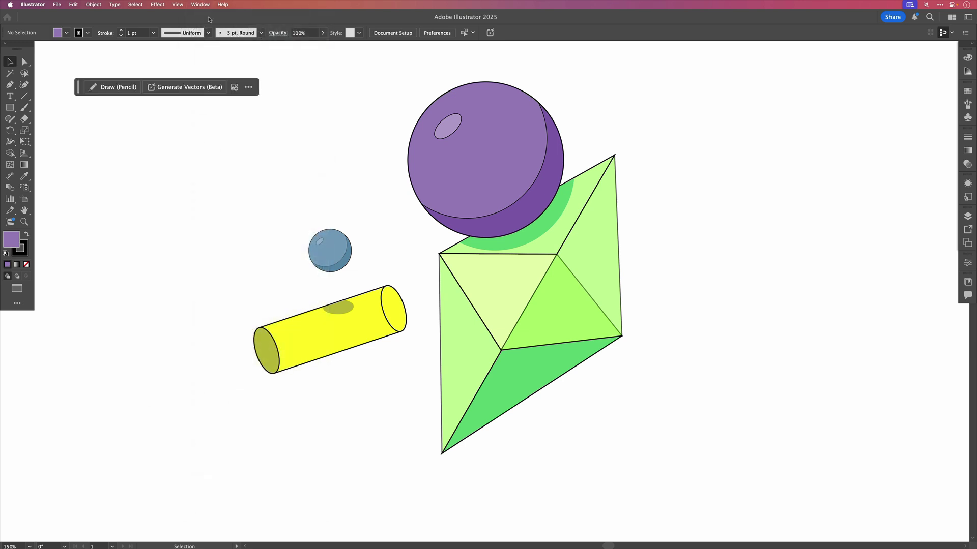
left_click(202, 8)
left_click(212, 104)
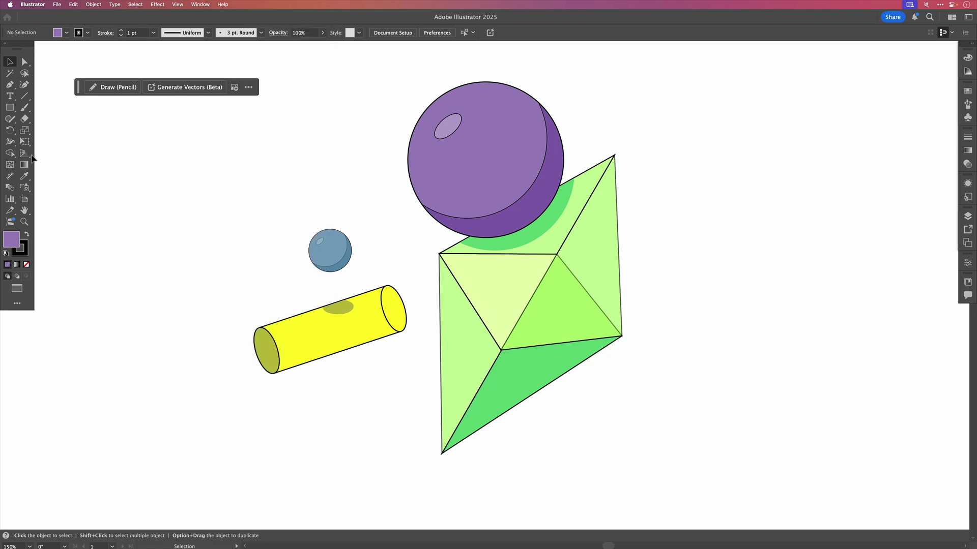
- Re-check Show Rich Tool Tips in Settings > General and confirm with OK
left_click(33, 4)
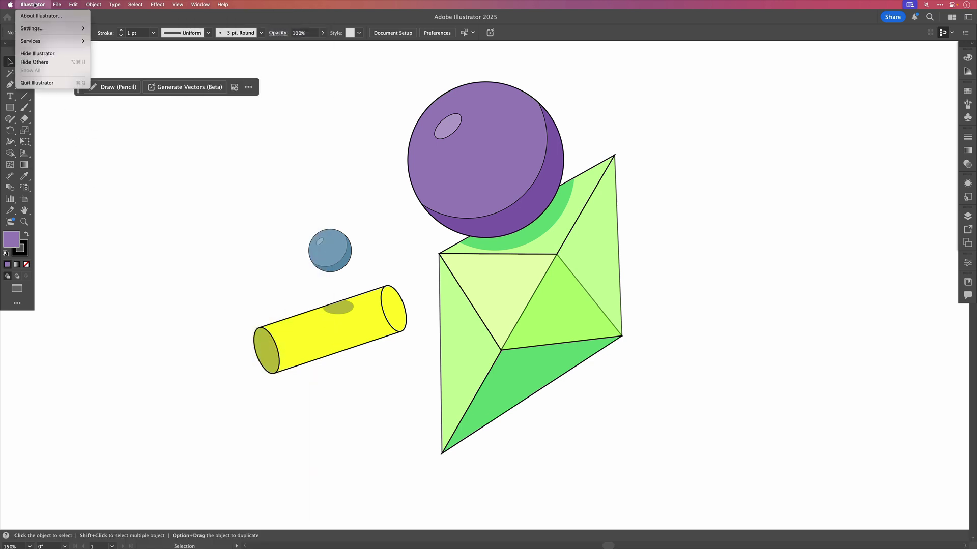
mouse_move(41, 30)
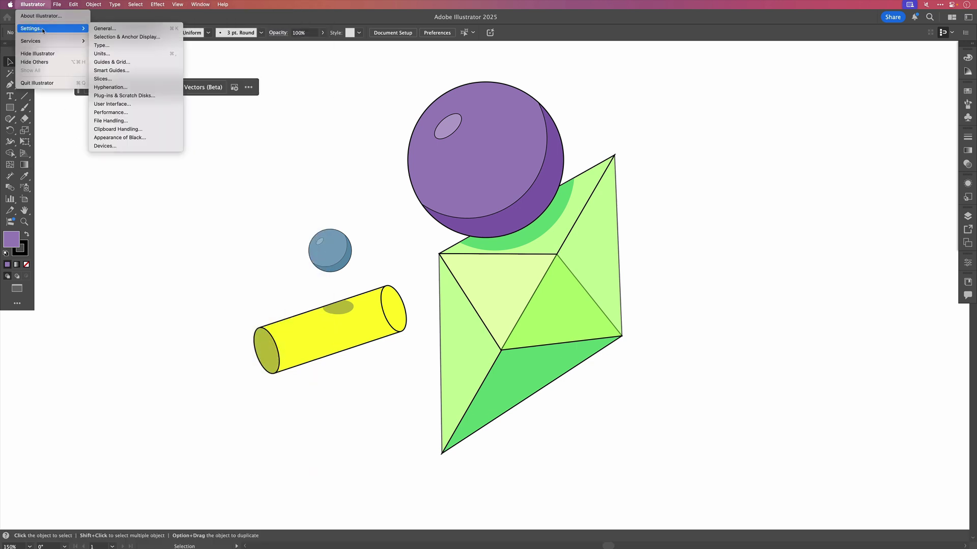
left_click(105, 29)
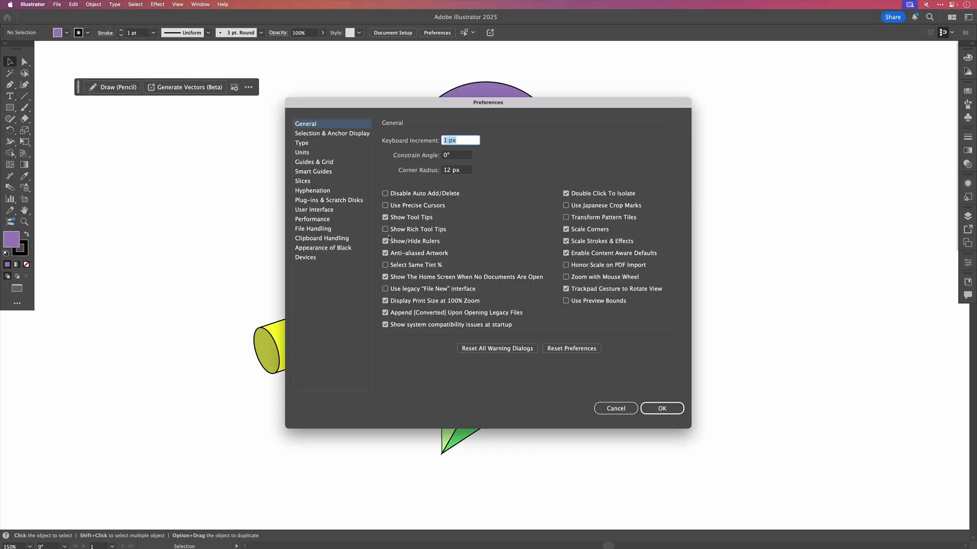
left_click(416, 230)
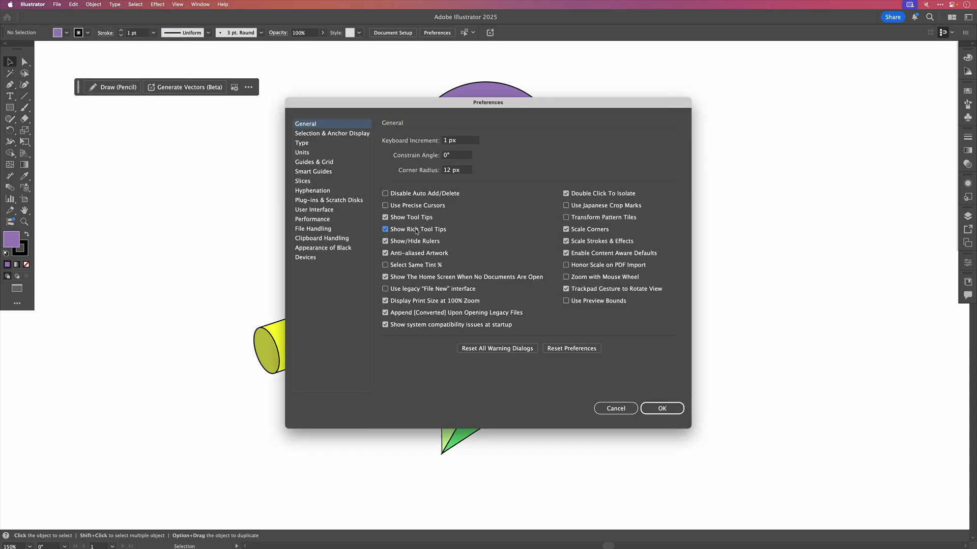
left_click(664, 409)
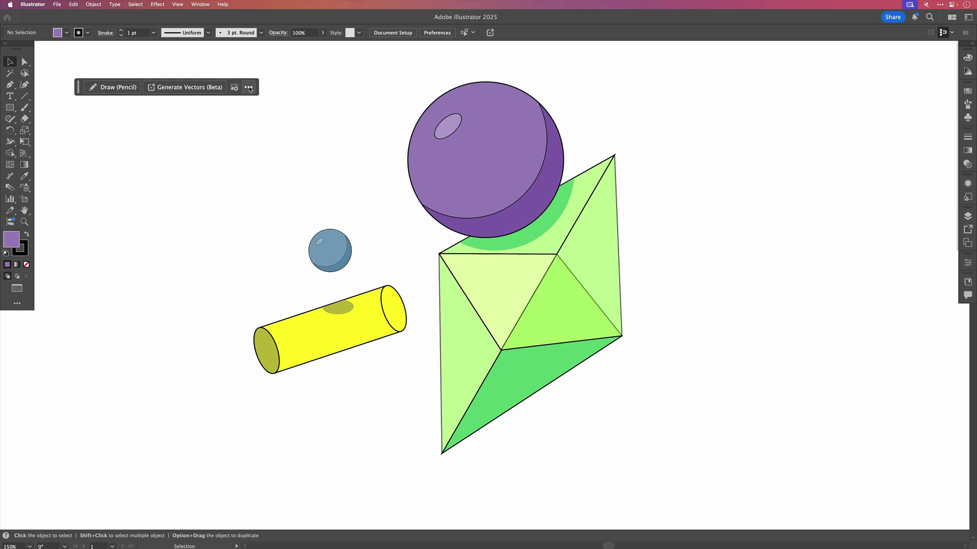
- Reset the task bar position, test it on the sphere, ball and cylinder, then deselect
left_click(248, 88)
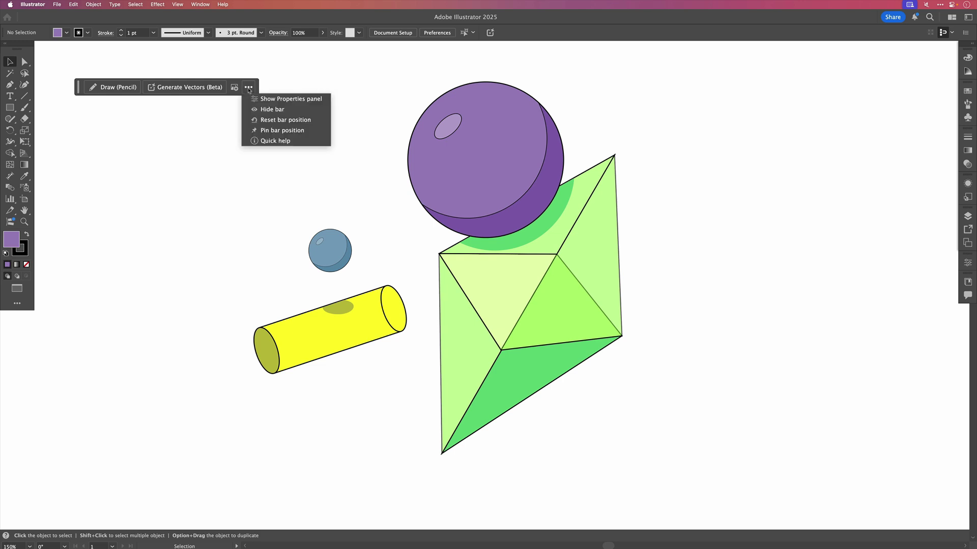
left_click(264, 121)
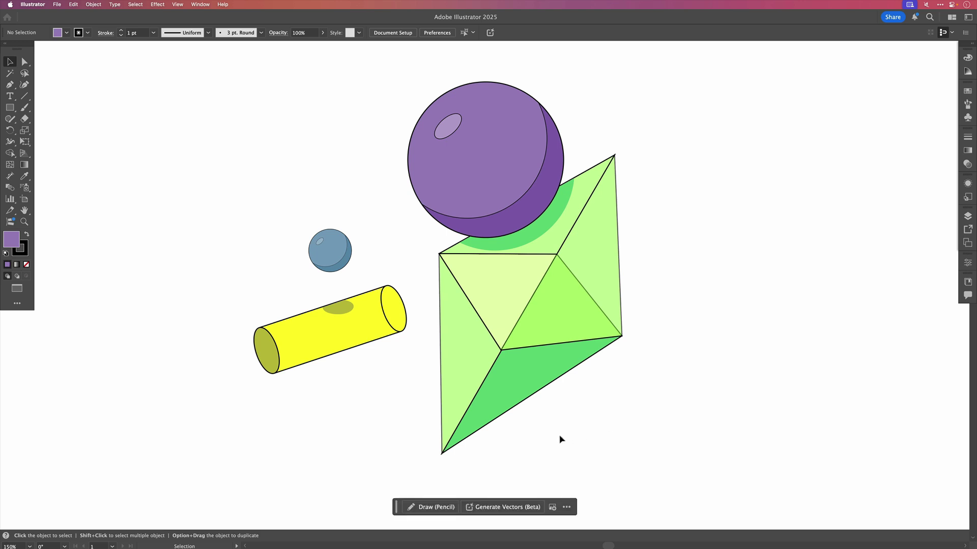
left_click(503, 160)
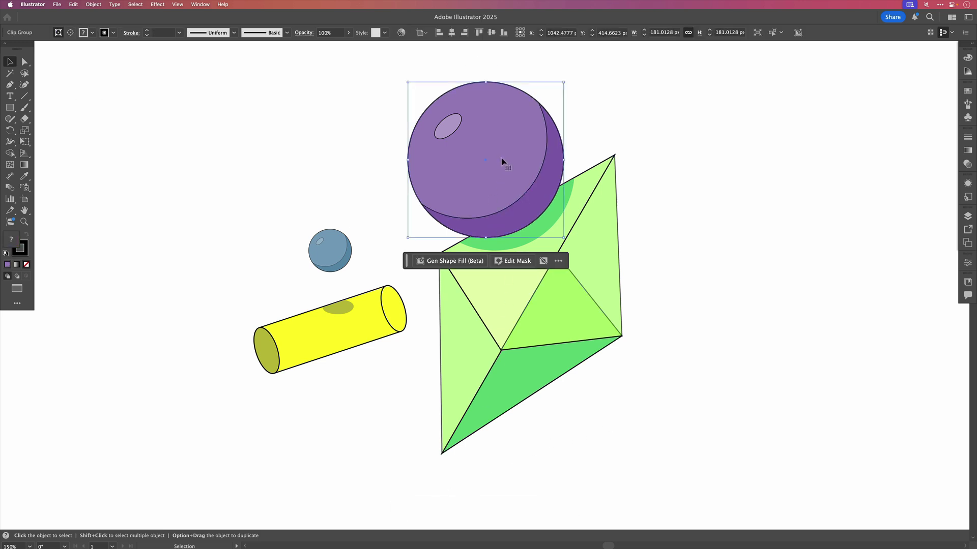
left_click(329, 249)
left_click(361, 335)
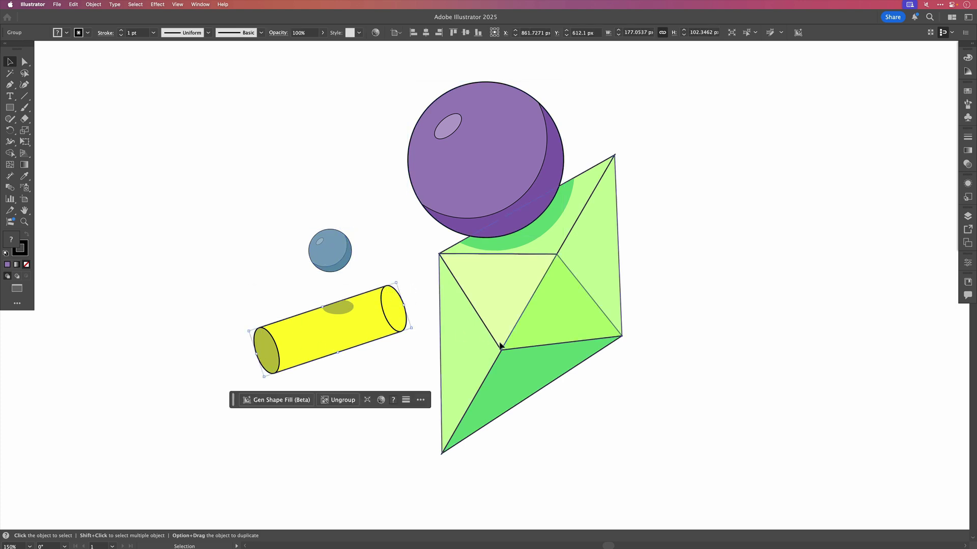
left_click(699, 304)
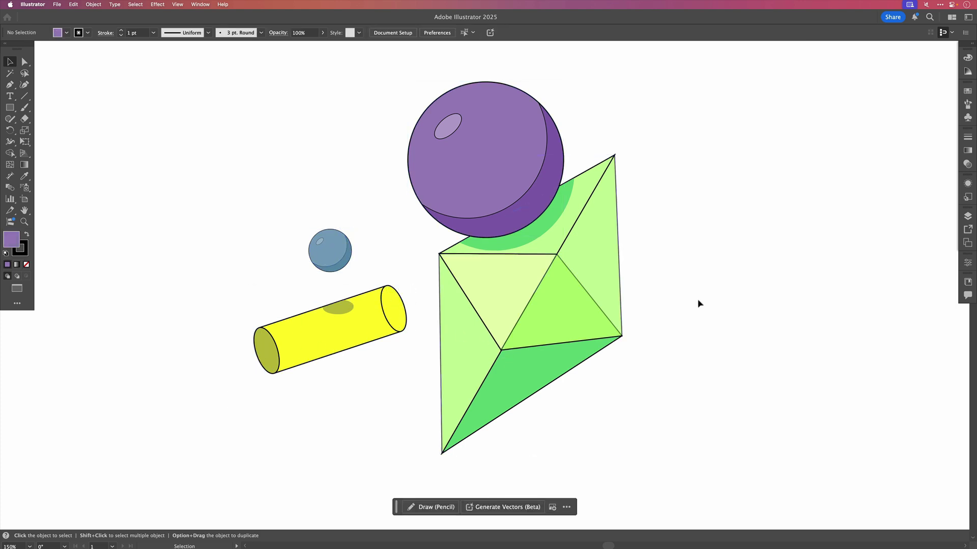